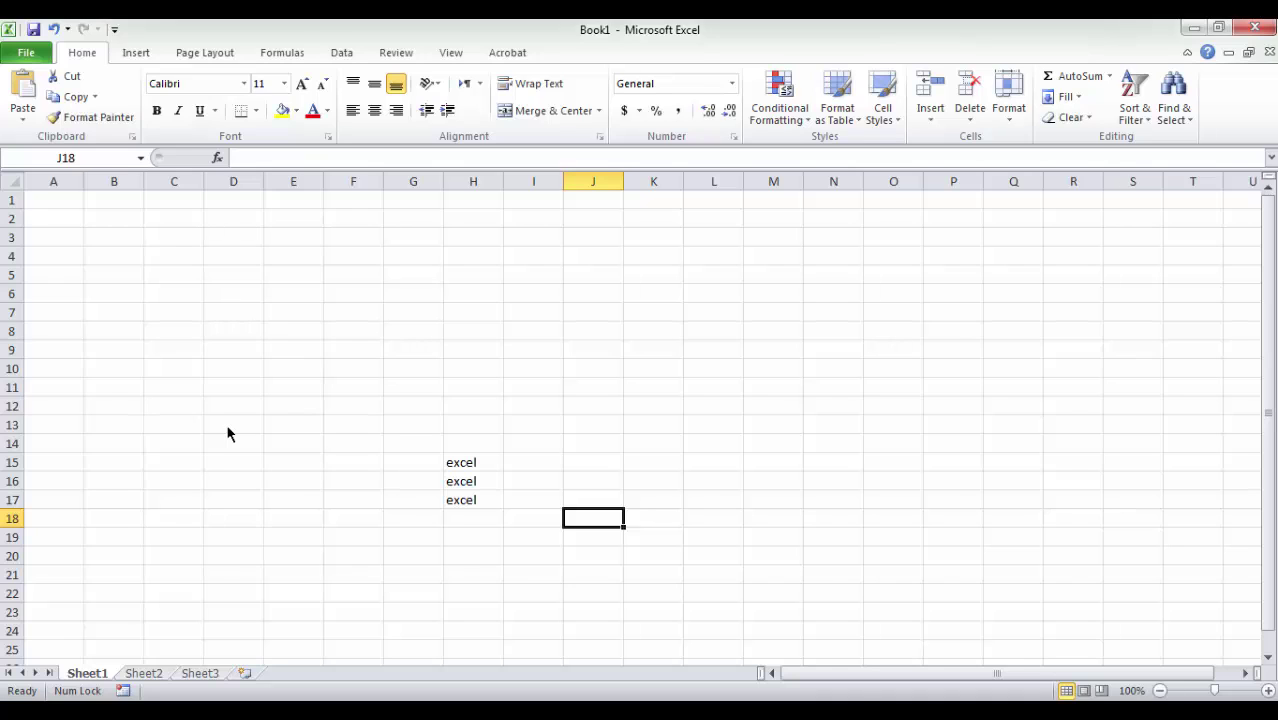
Enter 'word' in cell E9 using the formula bar.
{"action": "left_click", "coordinate": [309, 344]}
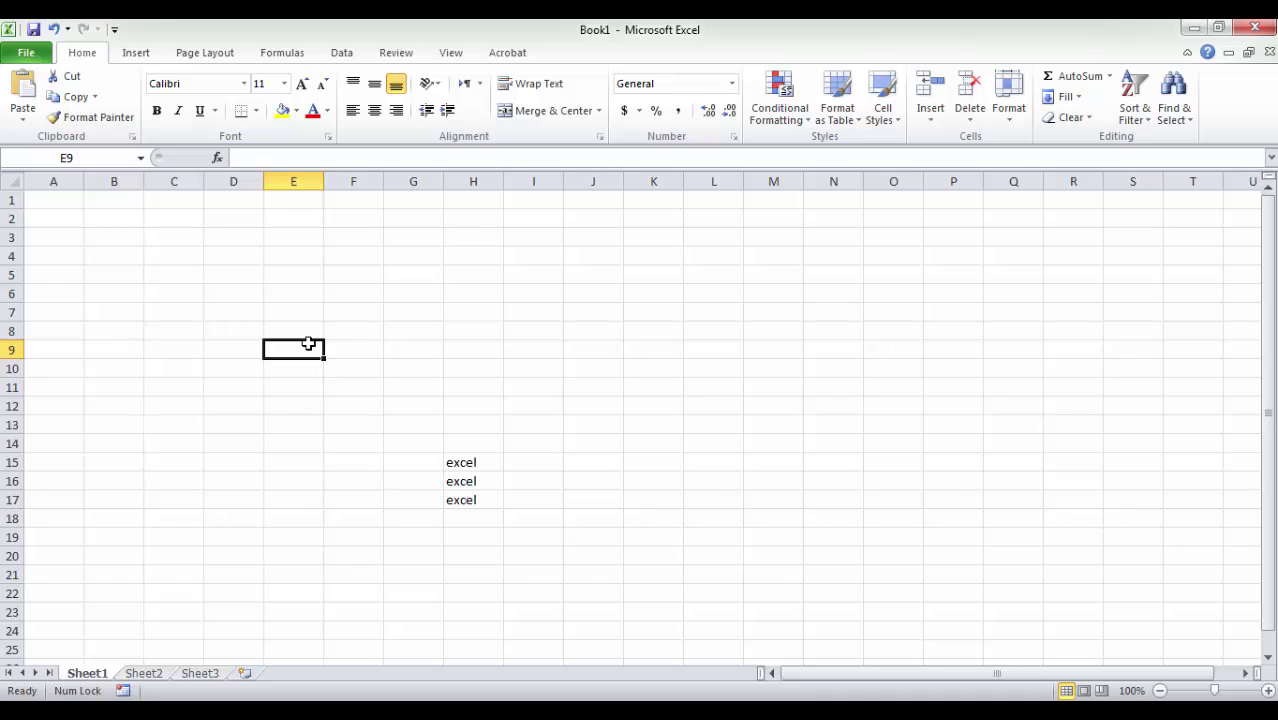
{"action": "left_click", "coordinate": [349, 155]}
{"action": "type", "text": "w"}
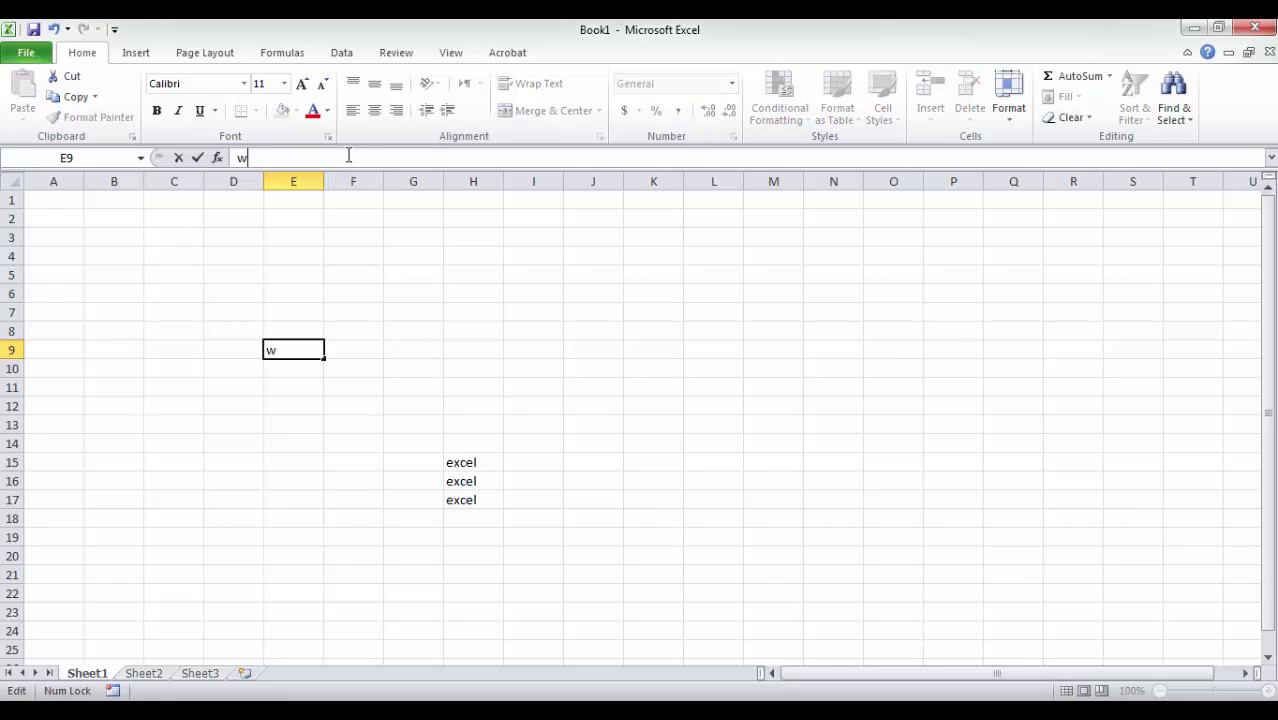
{"action": "type", "text": "ord"}
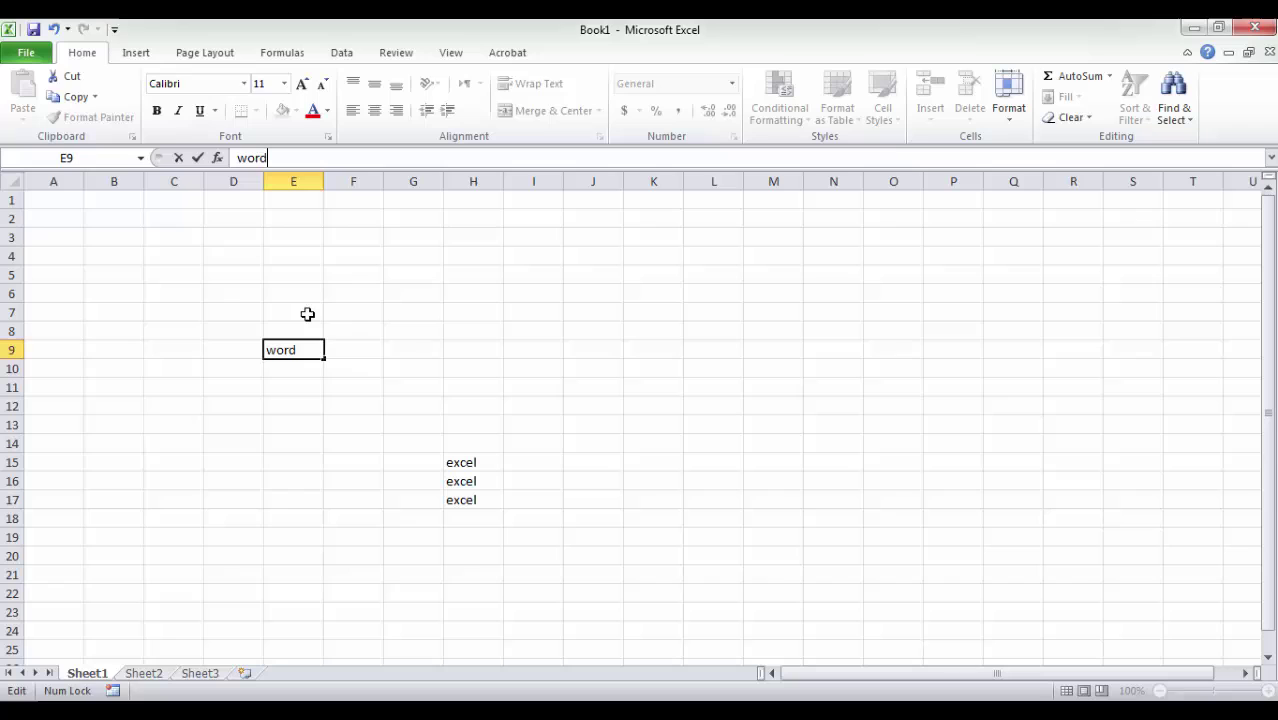
Type 'word2007' into cell E12 and commit it.
{"action": "left_click", "coordinate": [312, 396]}
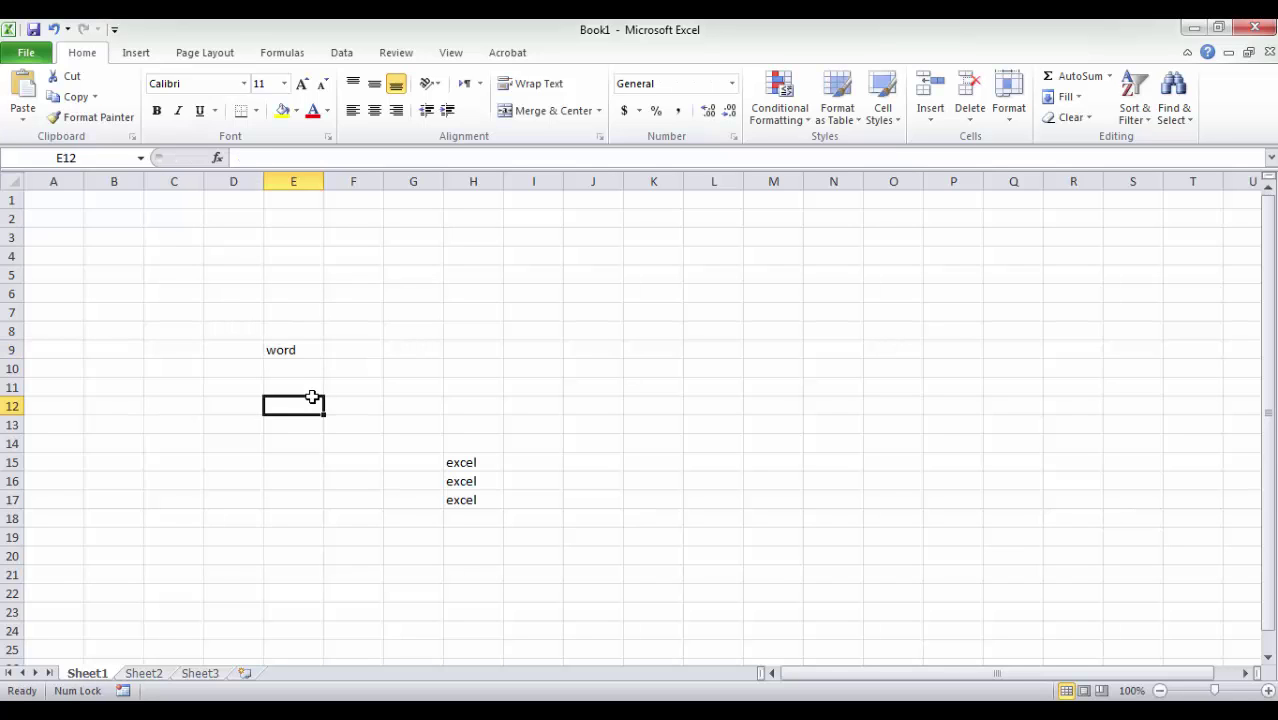
{"action": "type", "text": "wo"}
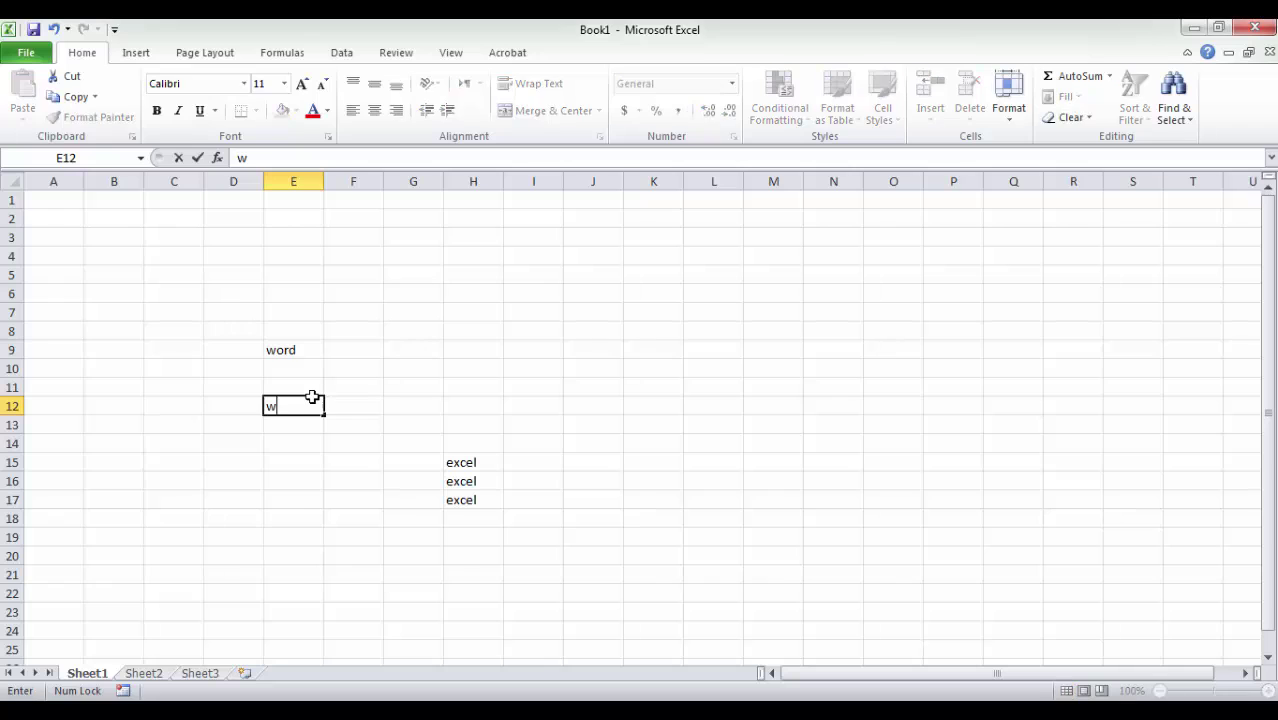
{"action": "type", "text": "rd2007"}
{"action": "key", "text": "Return"}
{"action": "key", "text": "Up"}
{"action": "key", "text": "Up"}
{"action": "key", "text": "Up"}
{"action": "key", "text": "Up"}
{"action": "key", "text": "Up"}
{"action": "key", "text": "Up"}
{"action": "key", "text": "Right"}
{"action": "key", "text": "Right"}
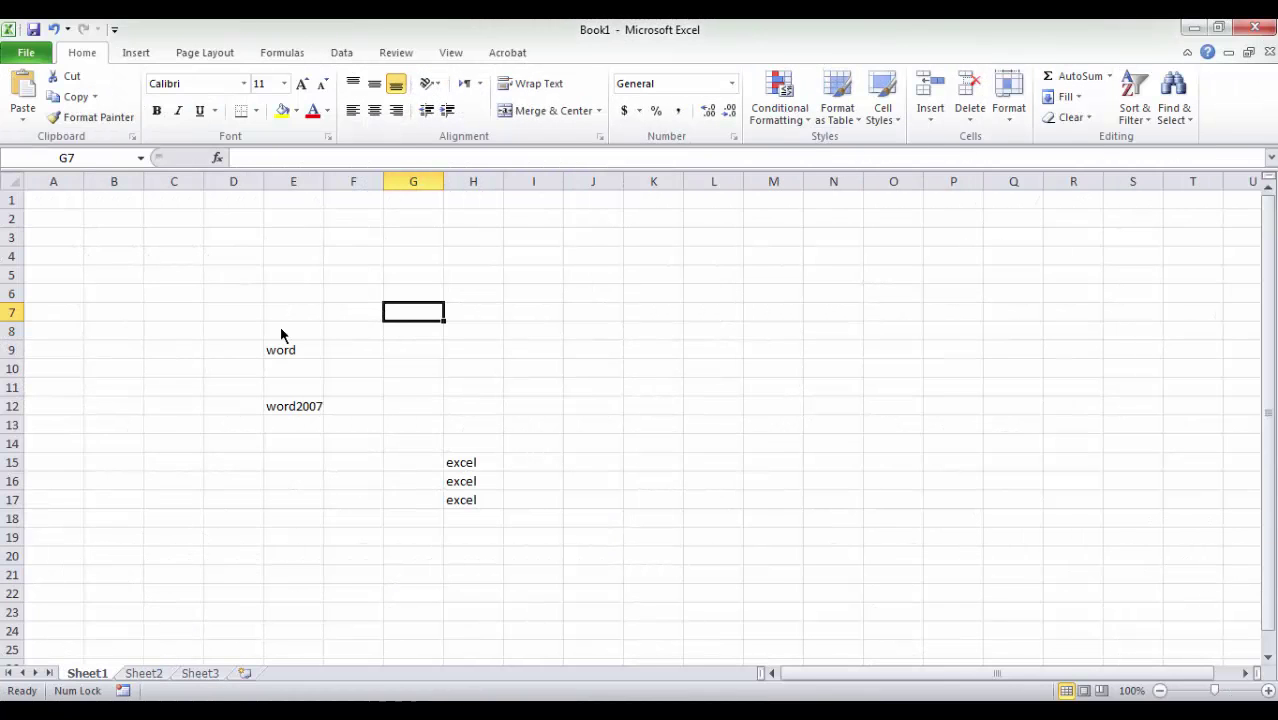
Append 2003 to E9's text in the formula bar so it reads 'word2003'.
{"action": "left_click", "coordinate": [297, 352]}
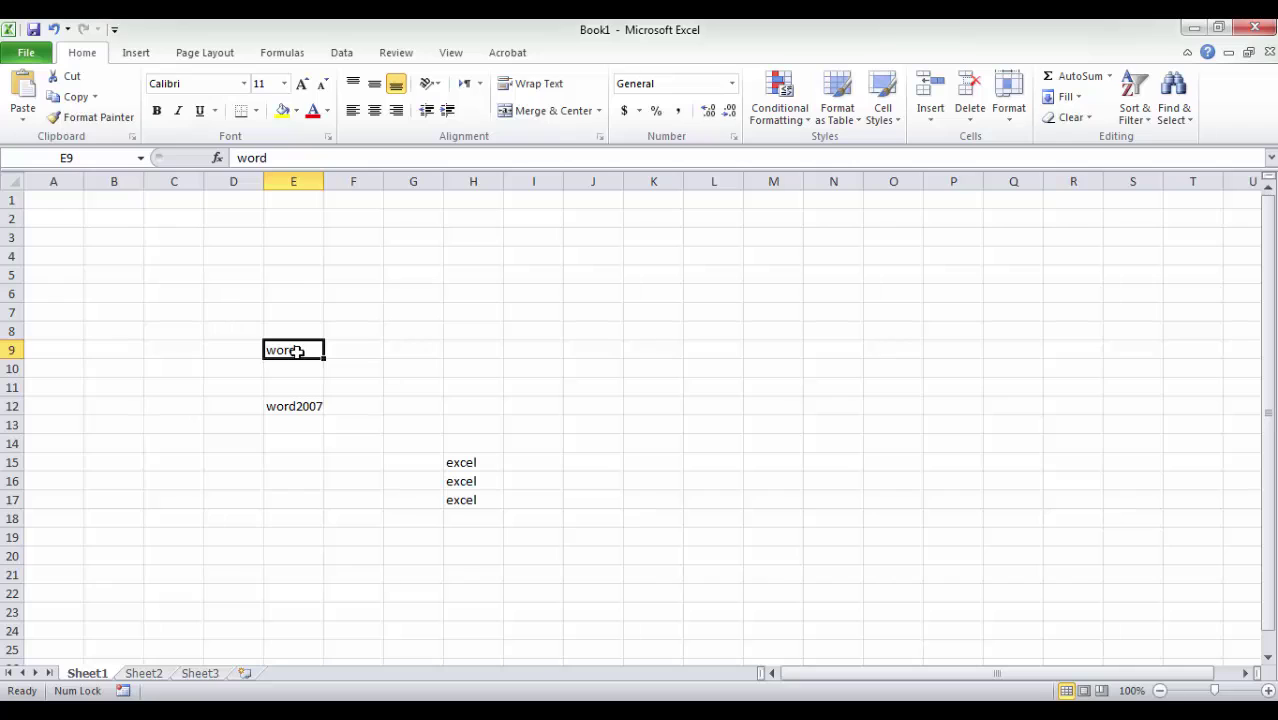
{"action": "left_click", "coordinate": [279, 158]}
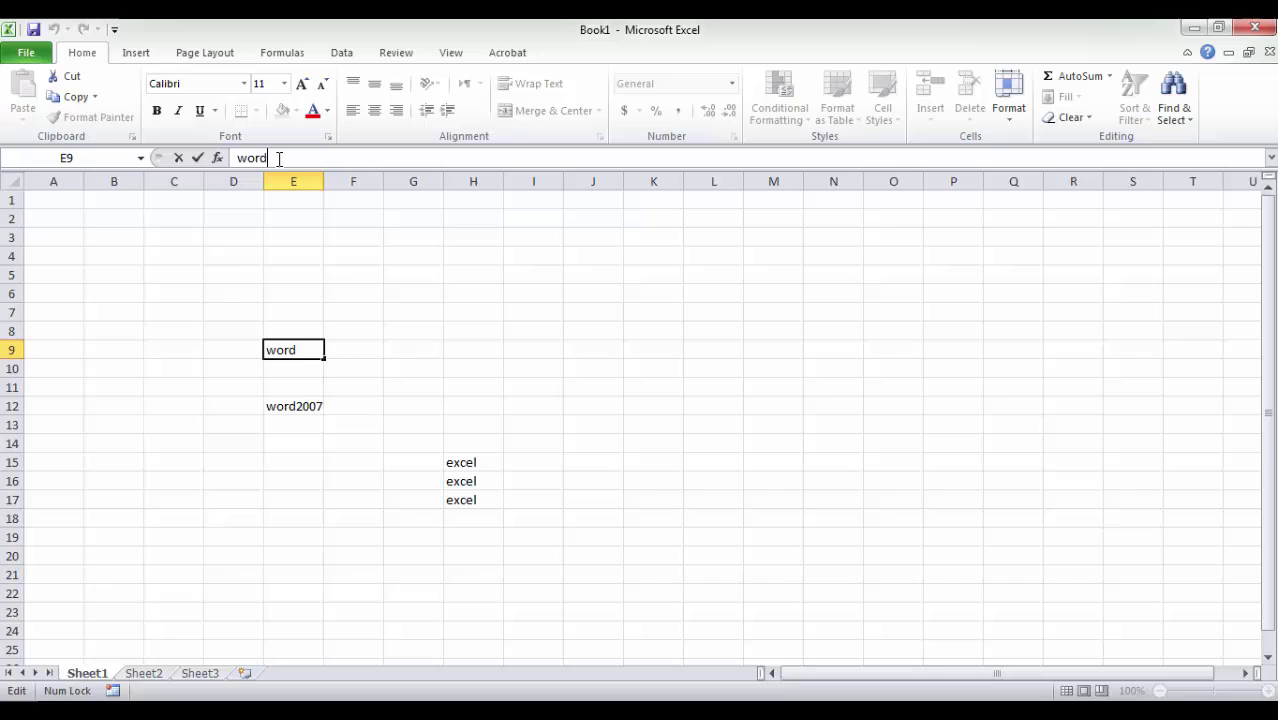
{"action": "type", "text": "2003"}
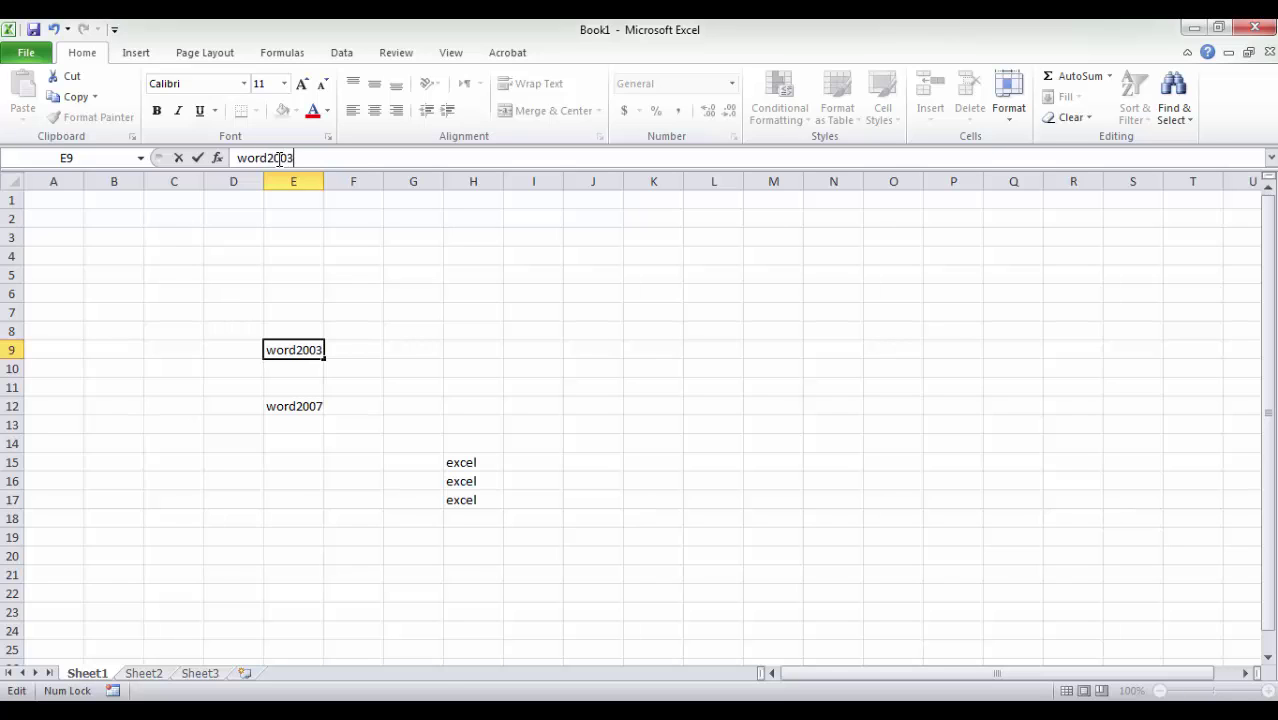
{"action": "left_click", "coordinate": [199, 162]}
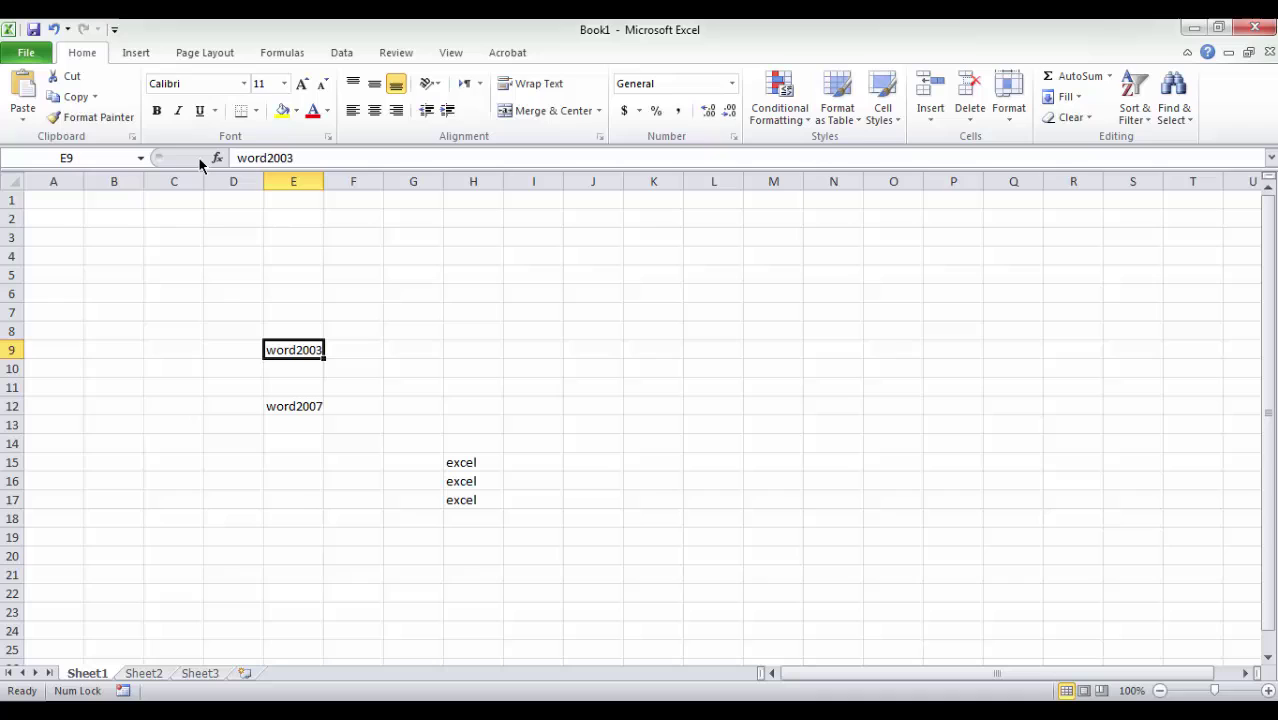
Edit cell E12 in place, replacing 2007 with 2010.
{"action": "left_click", "coordinate": [316, 404]}
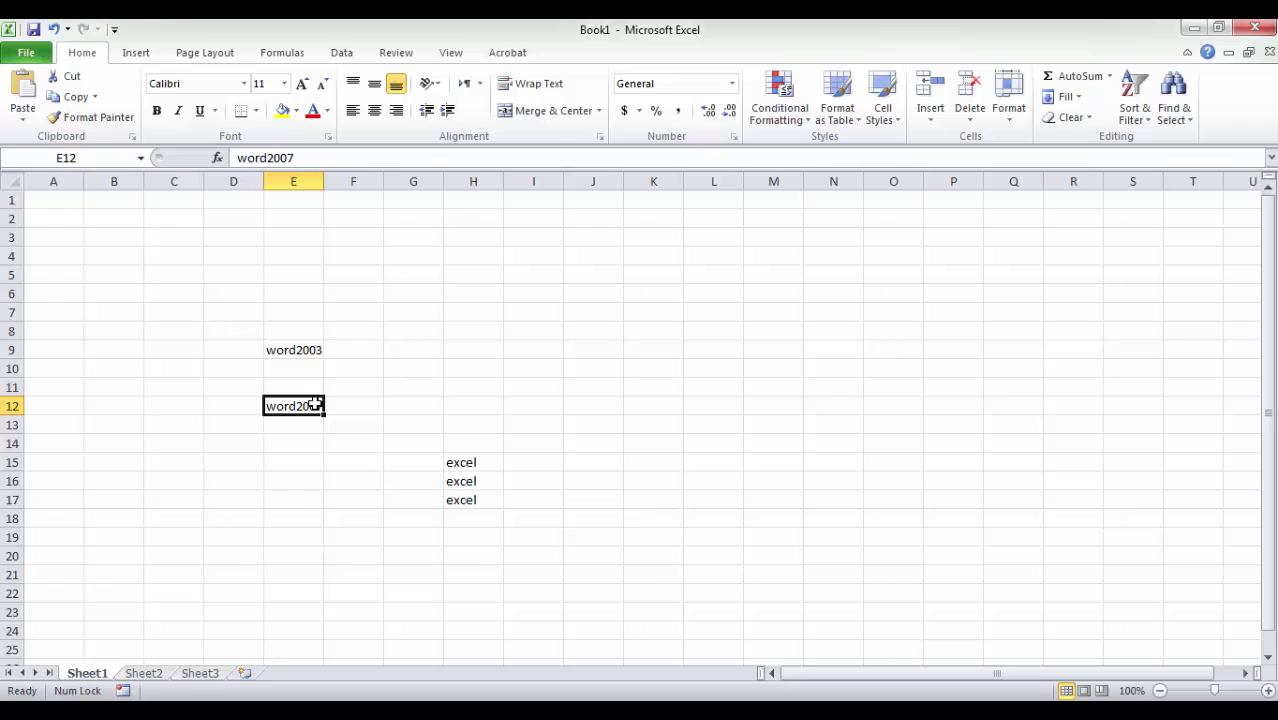
{"action": "double_click", "coordinate": [316, 404]}
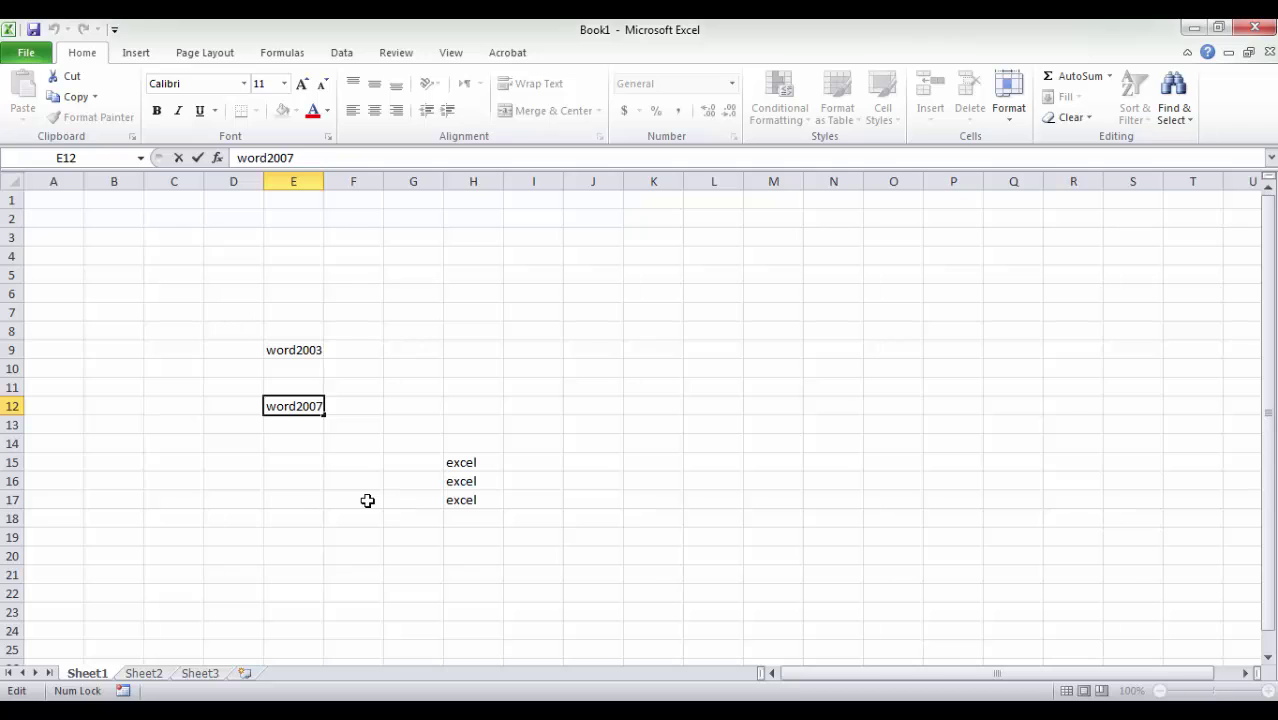
{"action": "key", "text": "Delete"}
{"action": "key", "text": "Delete"}
{"action": "key", "text": "Delete"}
{"action": "key", "text": "Delete"}
{"action": "type", "text": "2010"}
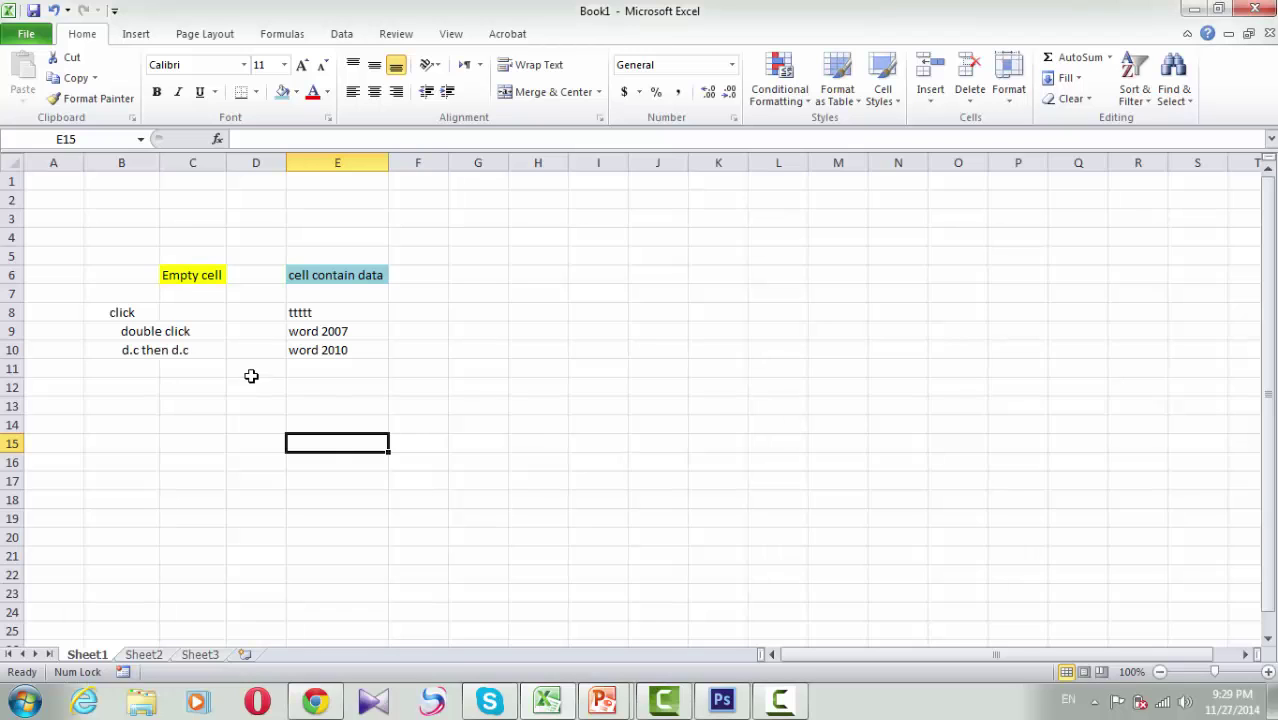
Type 'word' into empty cell C8, then type 'word' over ttttt in E8.
{"action": "left_click", "coordinate": [193, 312]}
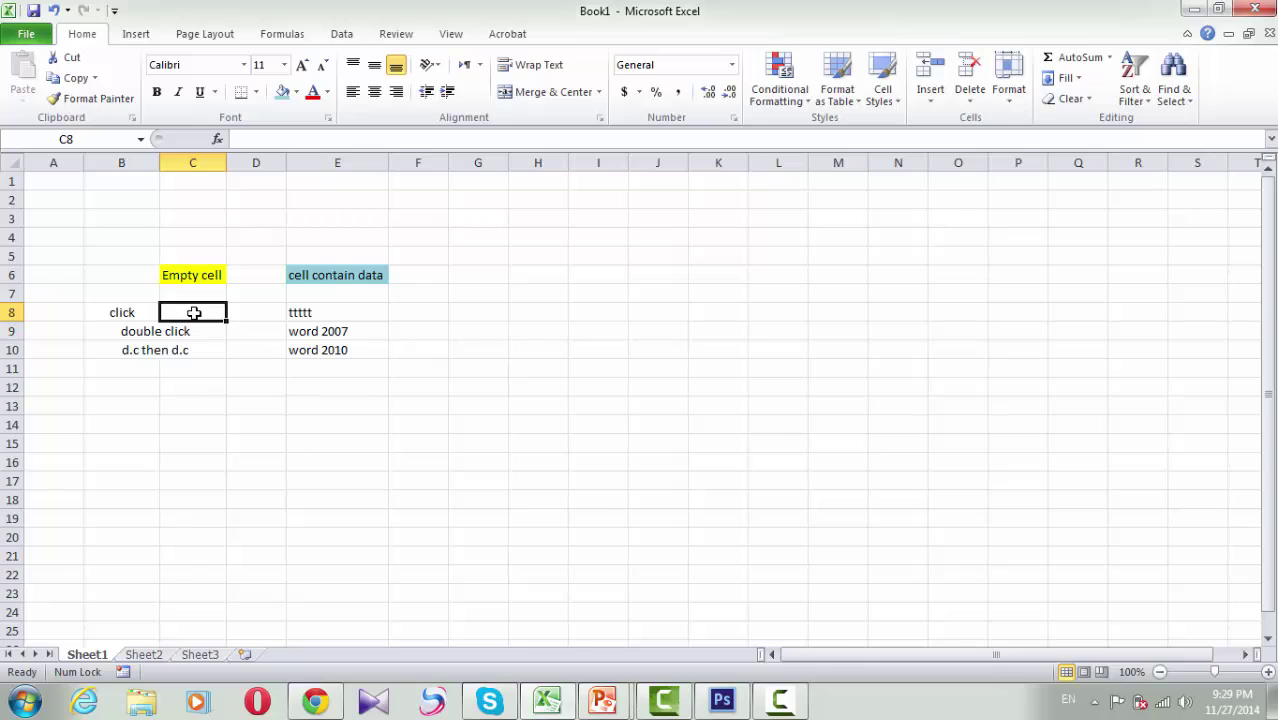
{"action": "type", "text": "word"}
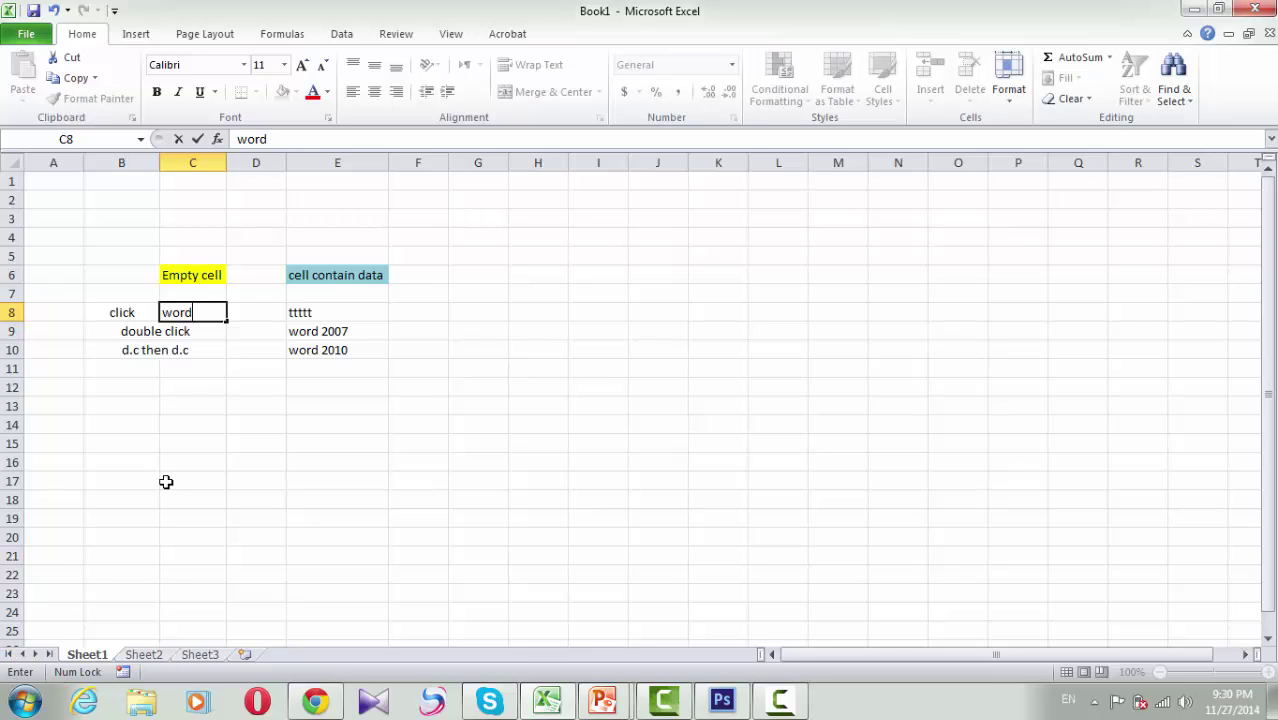
{"action": "left_click", "coordinate": [303, 457]}
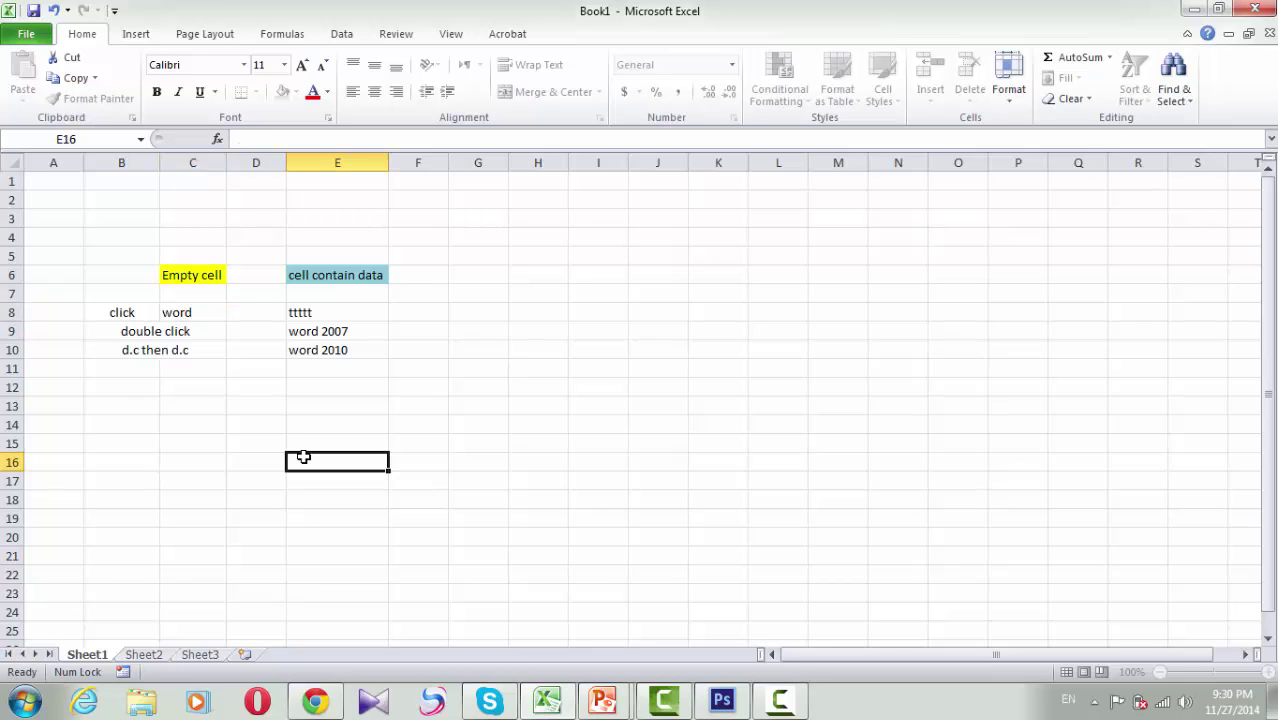
{"action": "left_click", "coordinate": [196, 316]}
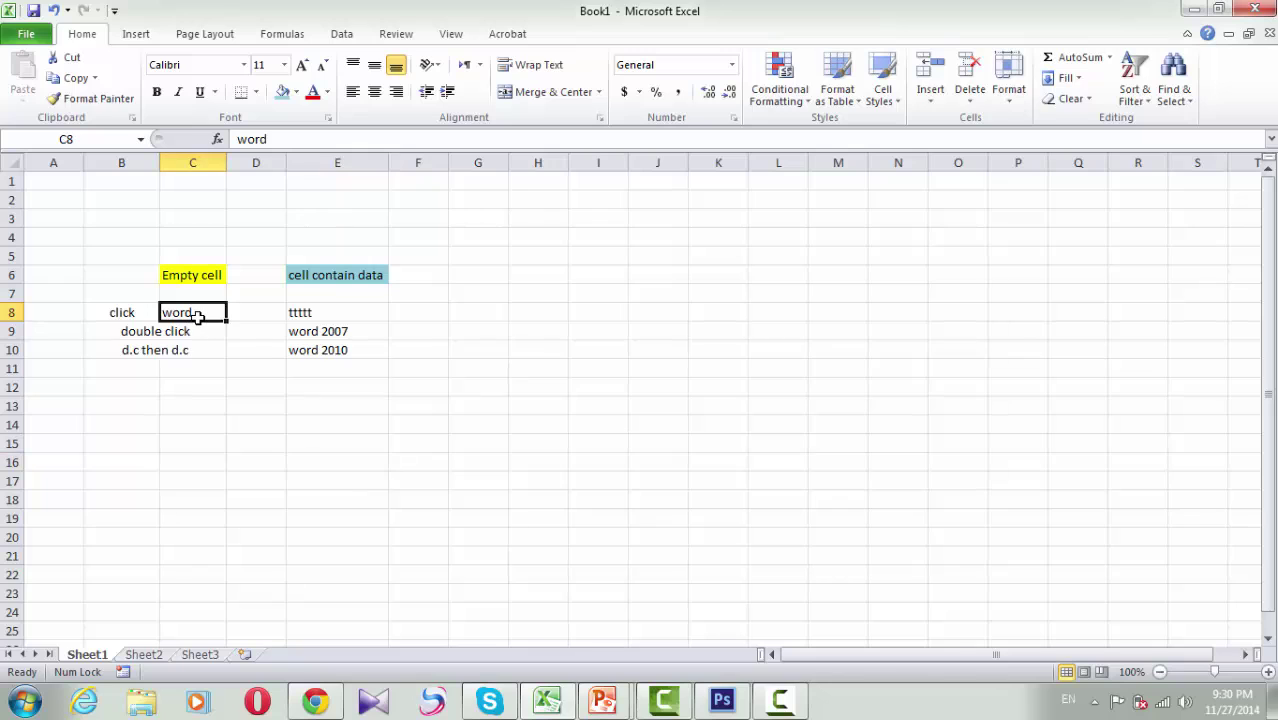
{"action": "left_click", "coordinate": [331, 316]}
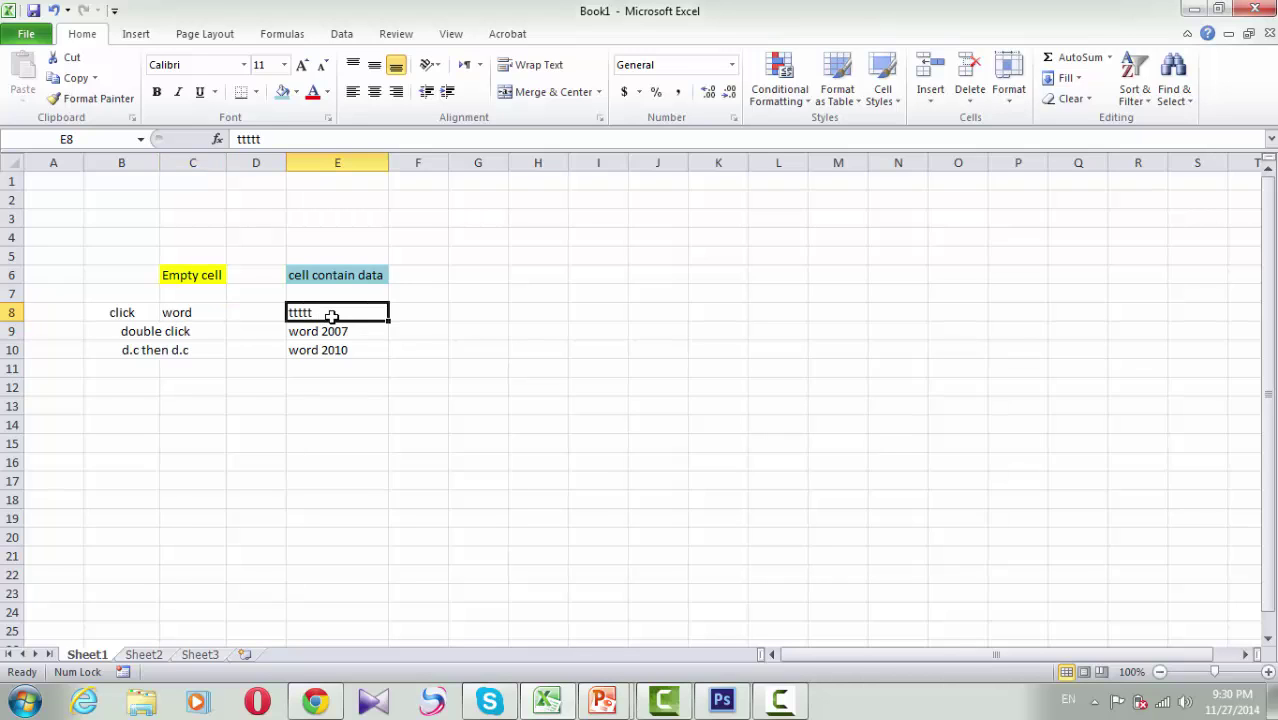
{"action": "type", "text": "wo"}
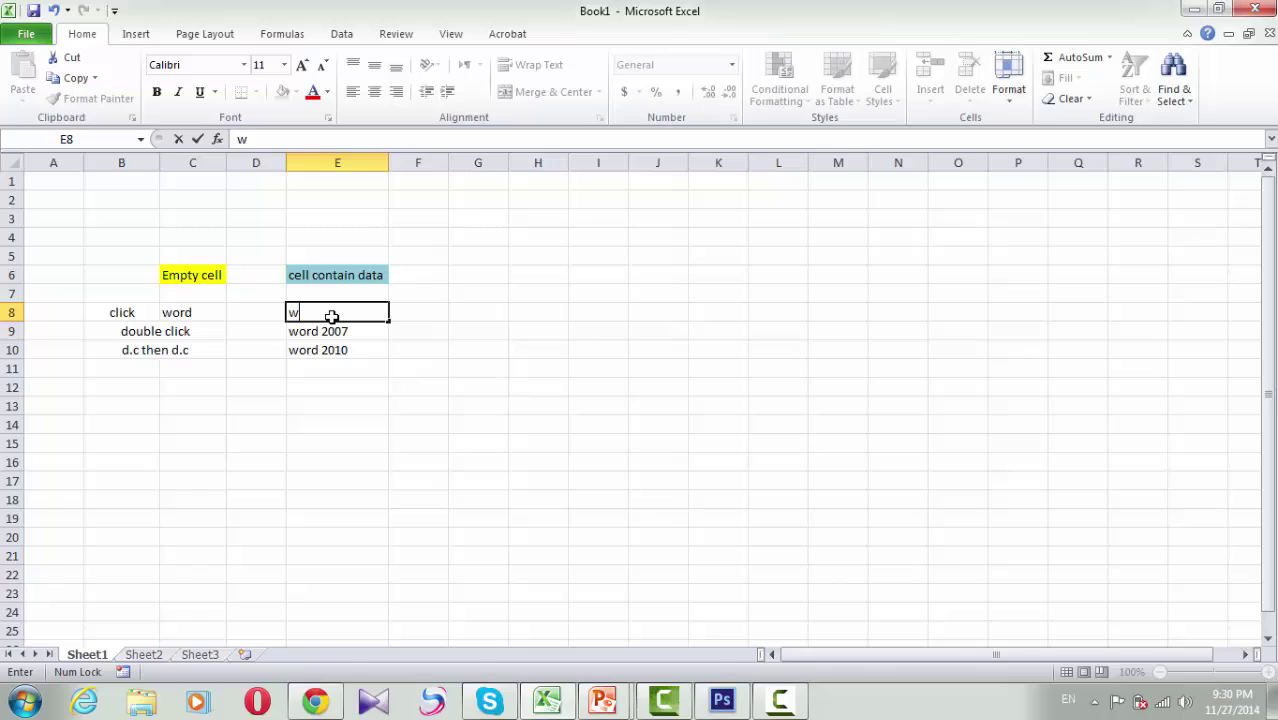
{"action": "type", "text": "rd"}
Confirm 'word' in E8, then select the word in E9 in-cell and type 'execl'.
{"action": "left_click", "coordinate": [200, 138]}
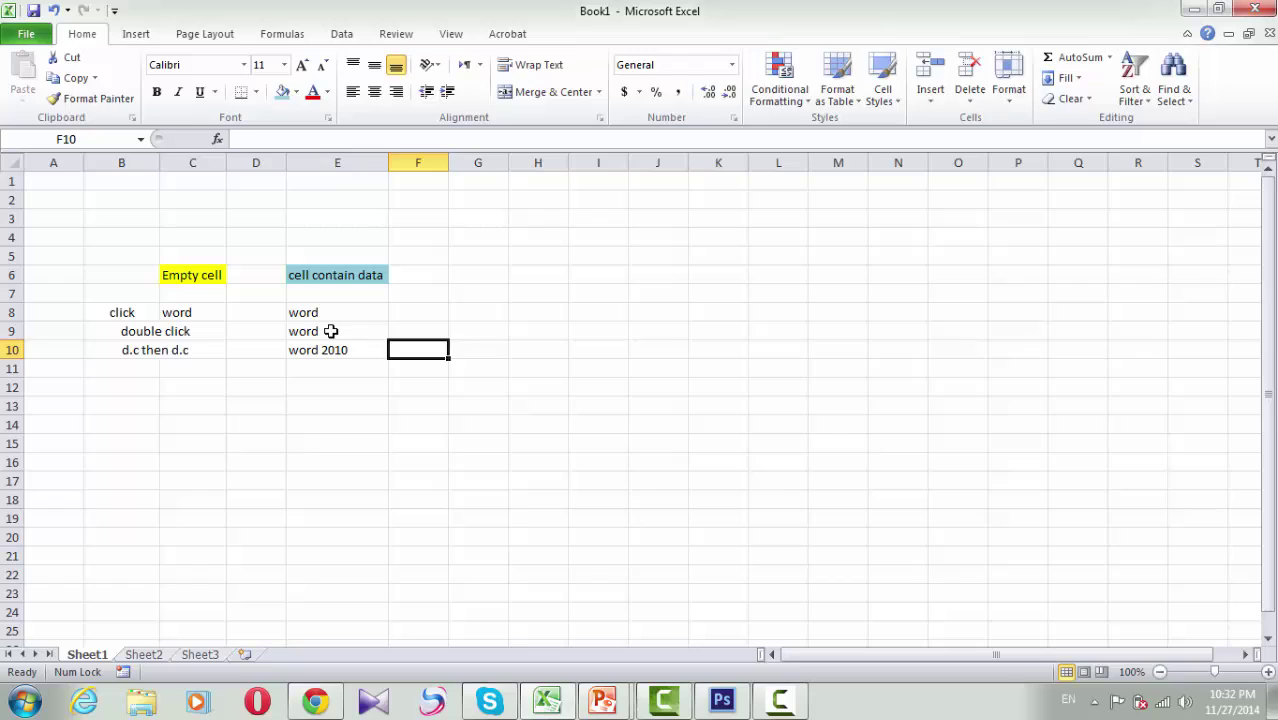
{"action": "double_click", "coordinate": [330, 331]}
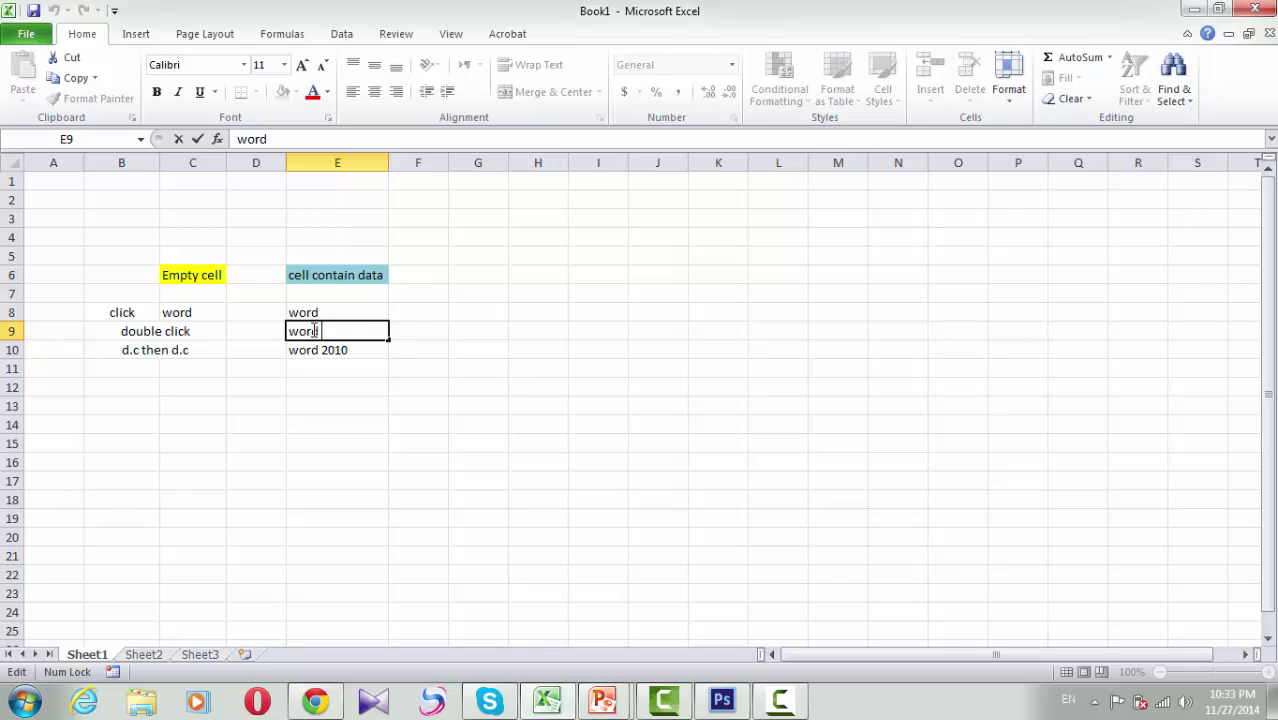
{"action": "double_click", "coordinate": [315, 331]}
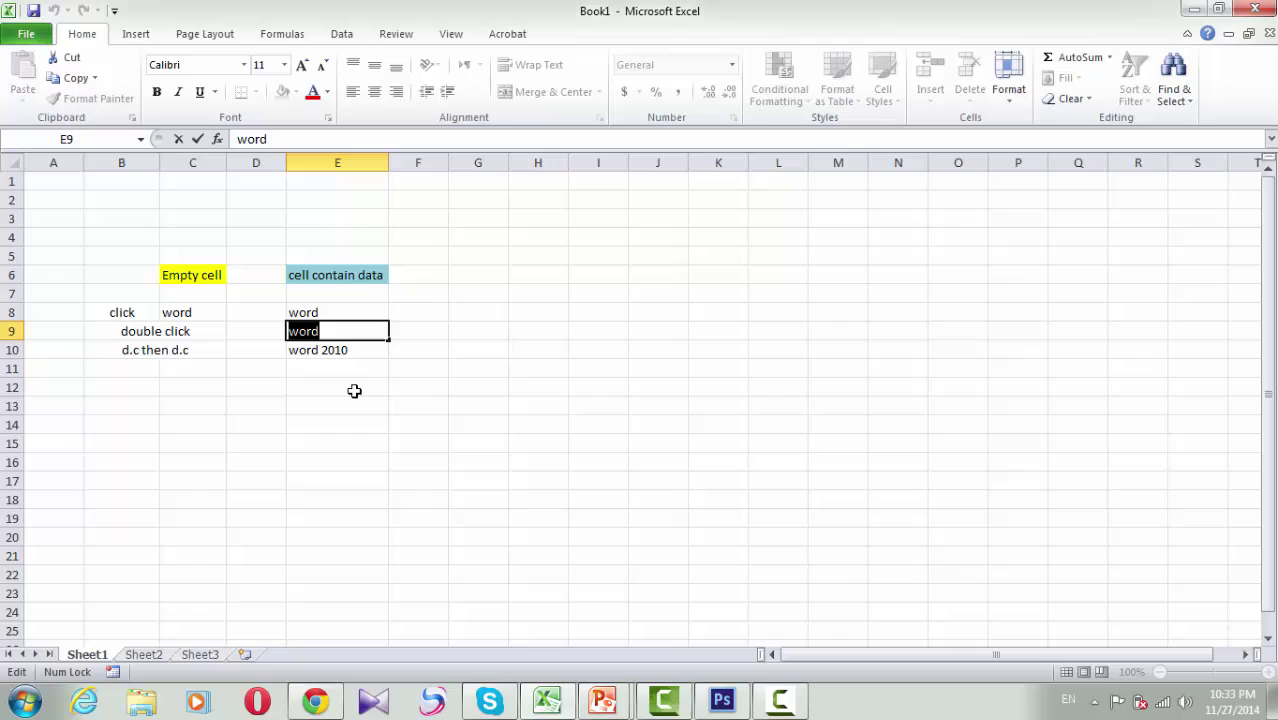
{"action": "type", "text": "execl"}
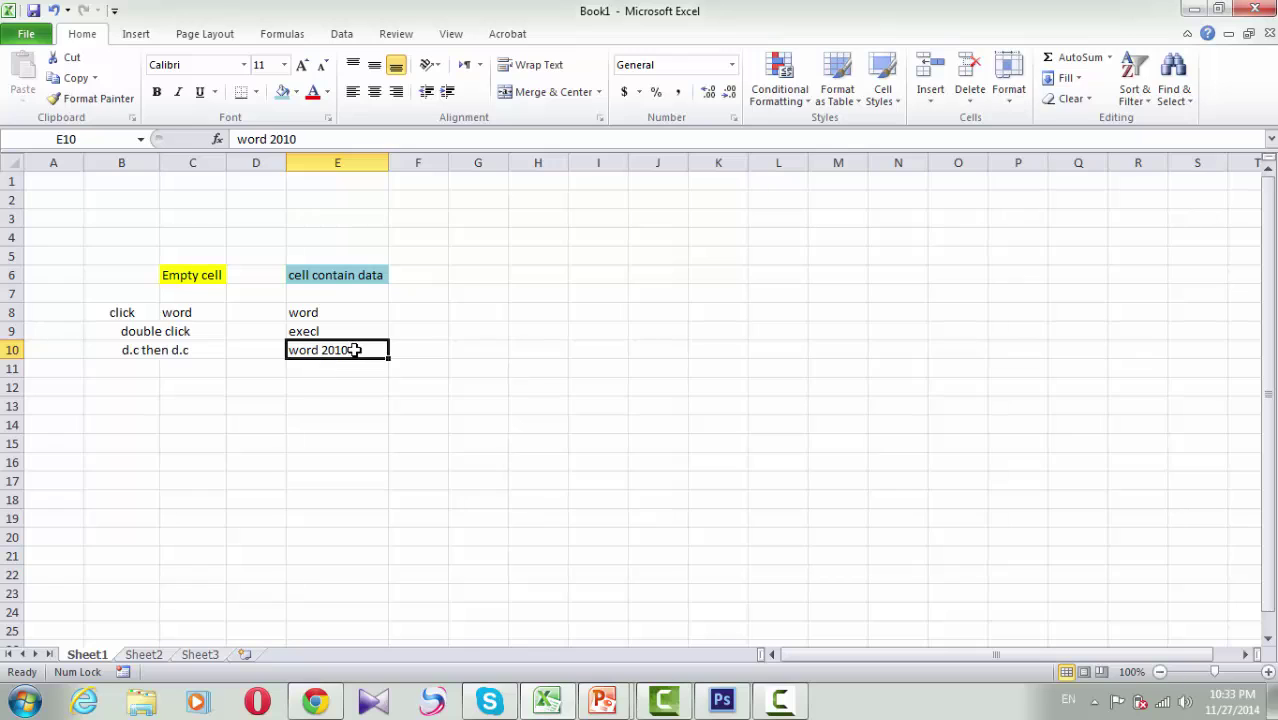
Edit cell E10 in place and select just '2010' within 'word 2010'.
{"action": "double_click", "coordinate": [350, 349]}
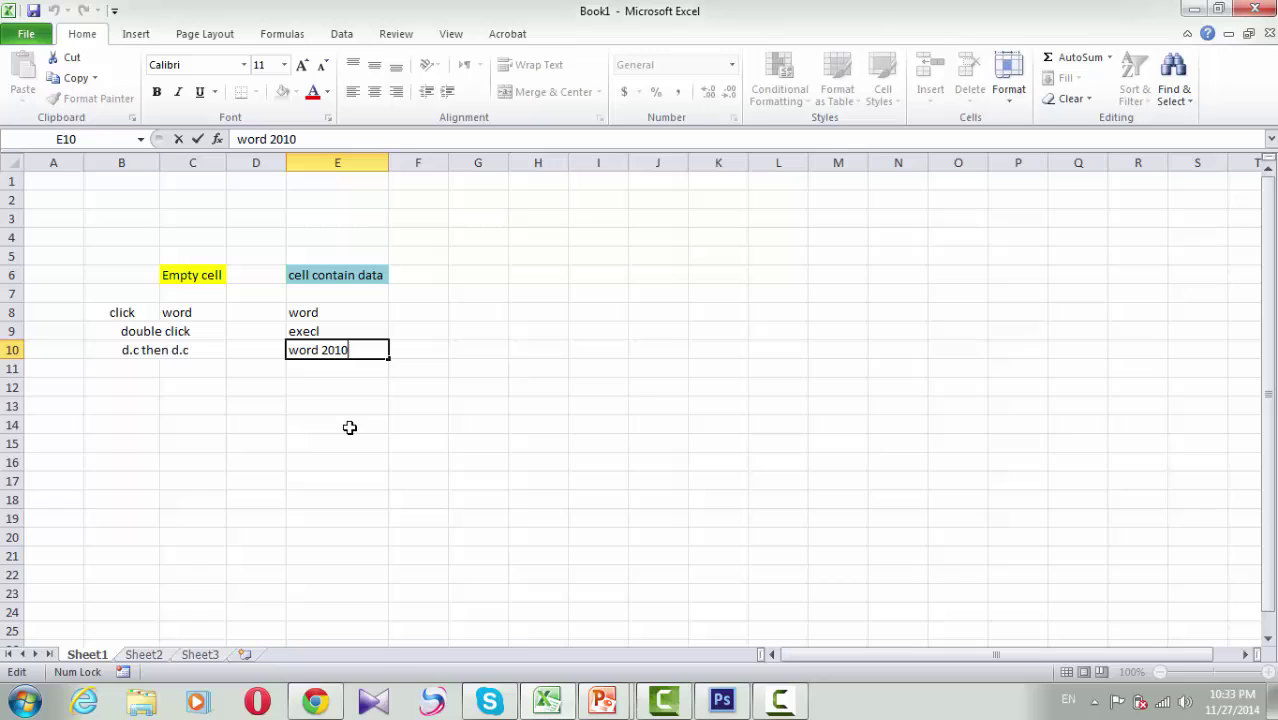
{"action": "double_click", "coordinate": [335, 349]}
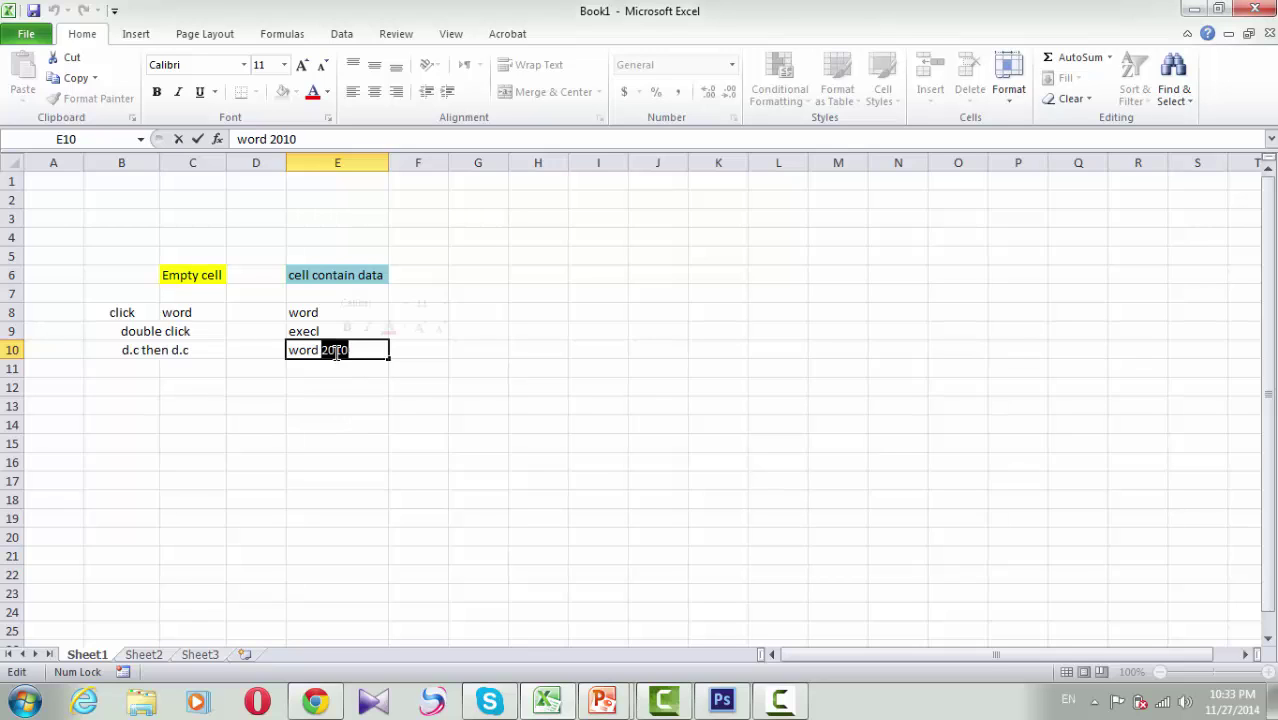